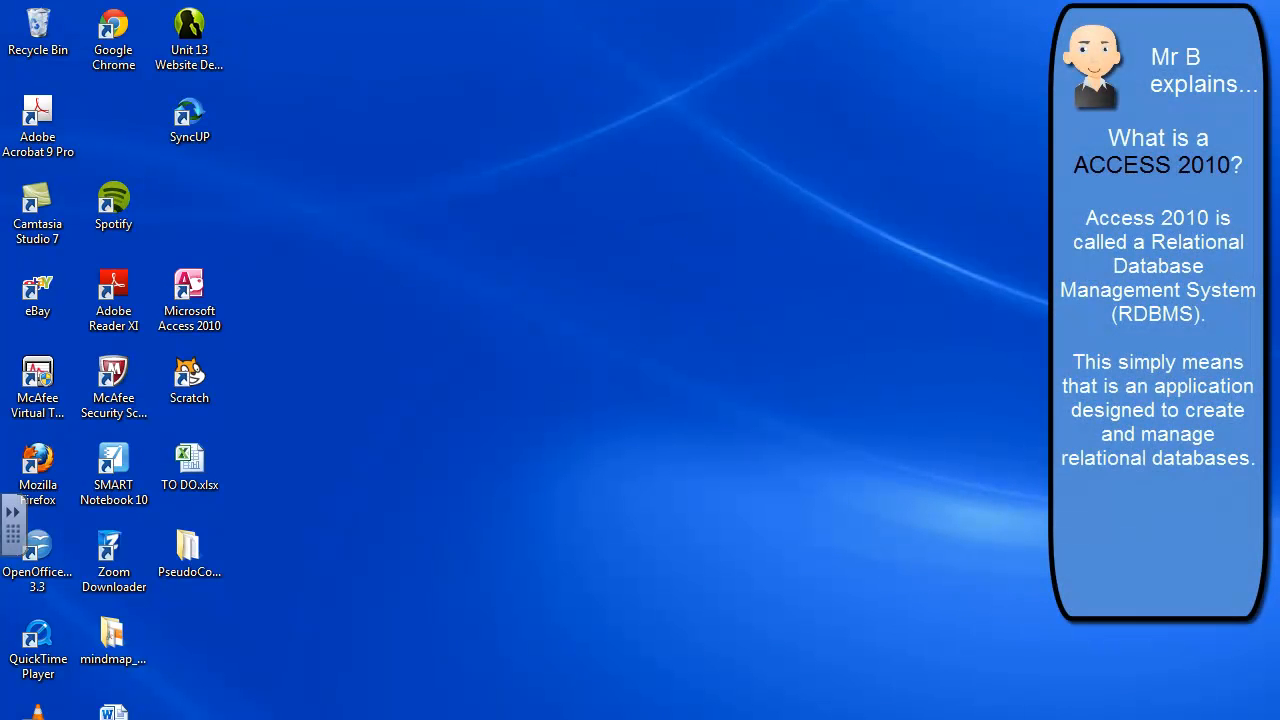
Launch Microsoft Access 2010 from its desktop icon, reaching the Blank database page.
double_click(189, 300)
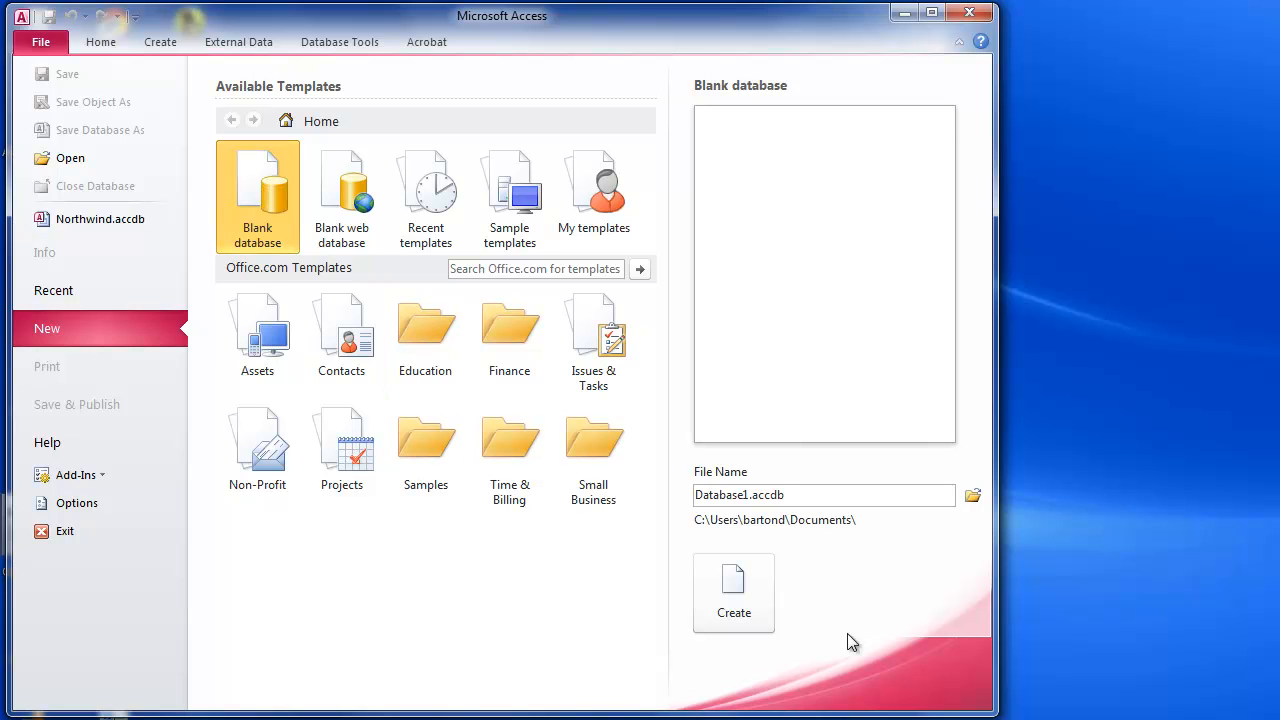
Replace the default Database1 name with pizza_shop_database, keeping the .accdb extension.
click(747, 495)
double_click(747, 495)
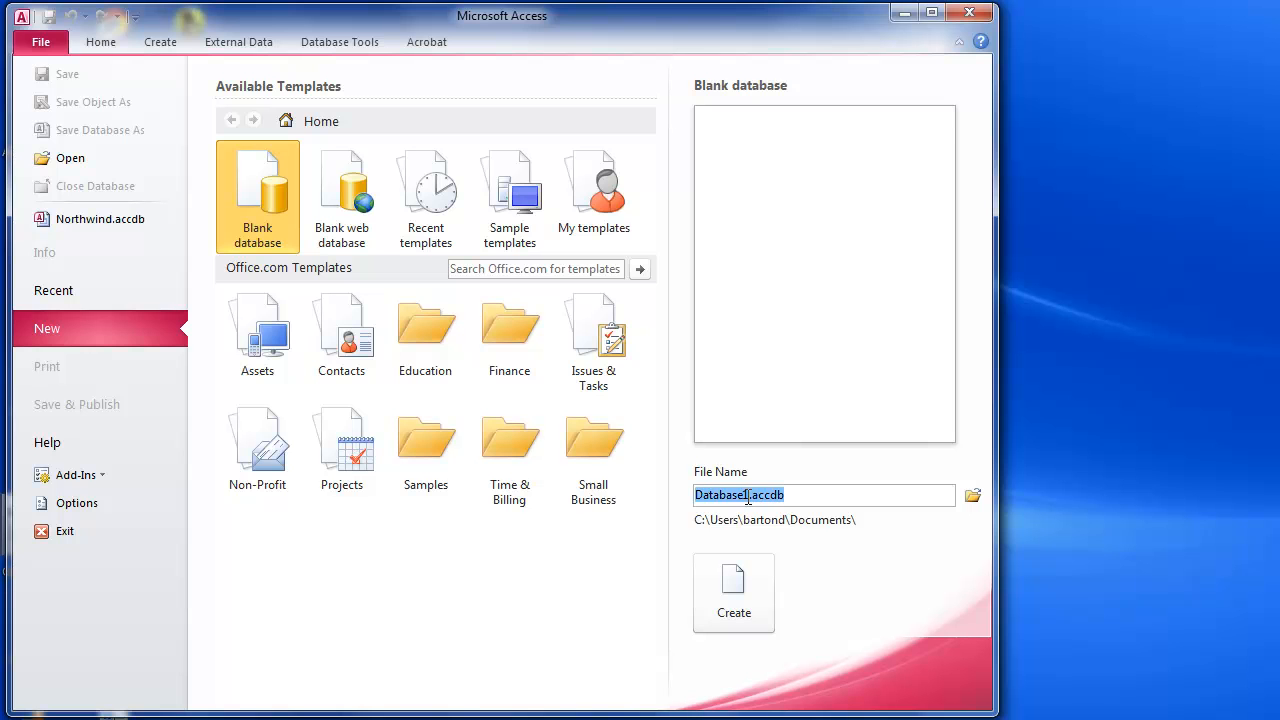
click(747, 497)
key(BackSpace)
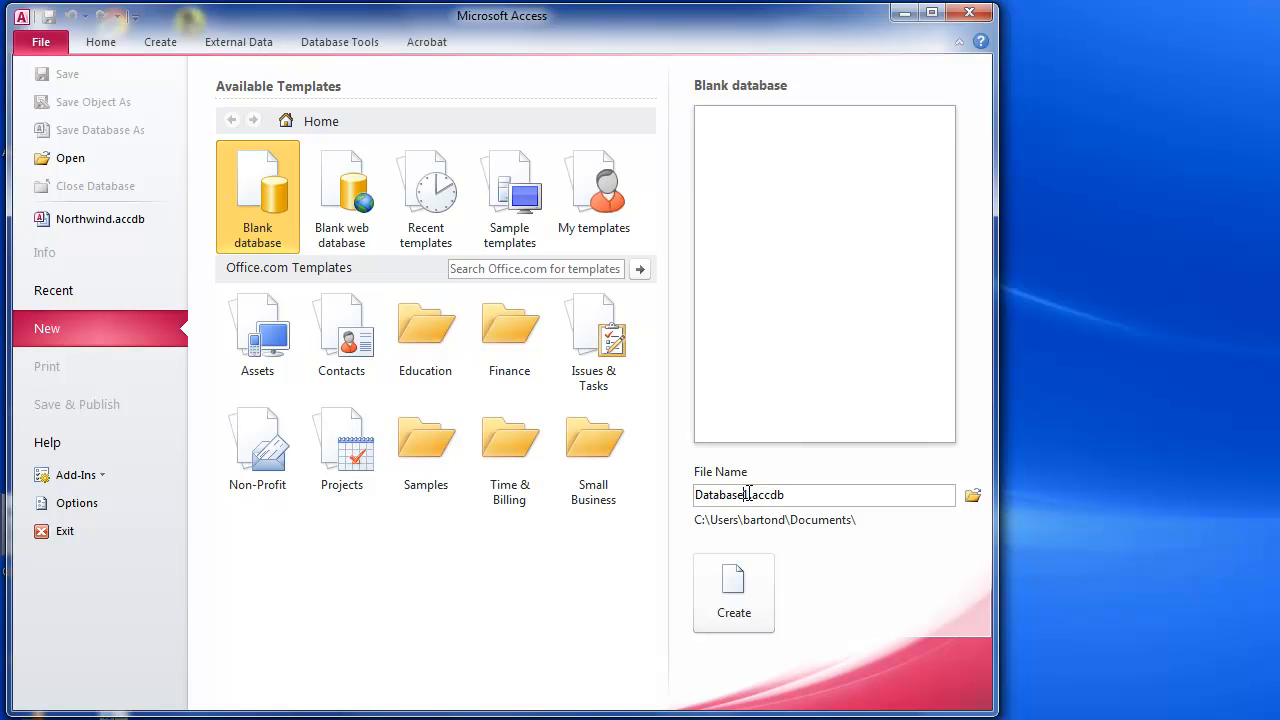
drag(748, 494, 627, 487)
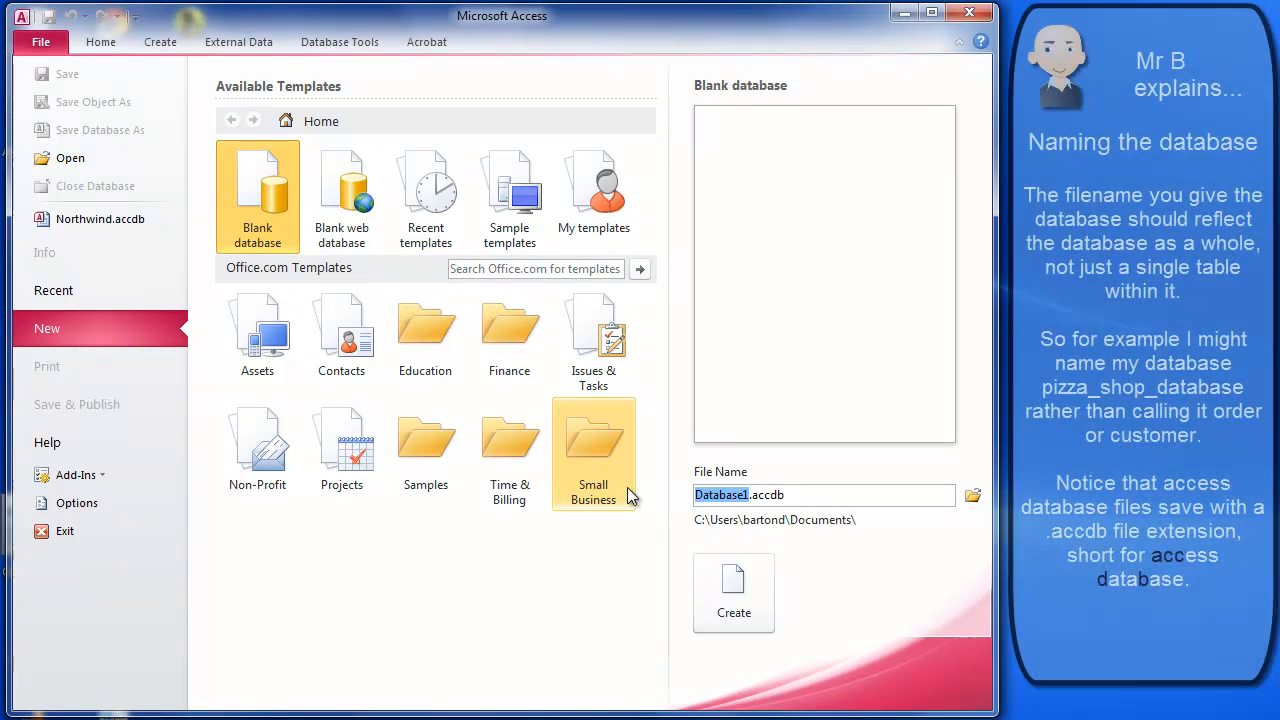
text(pizza)
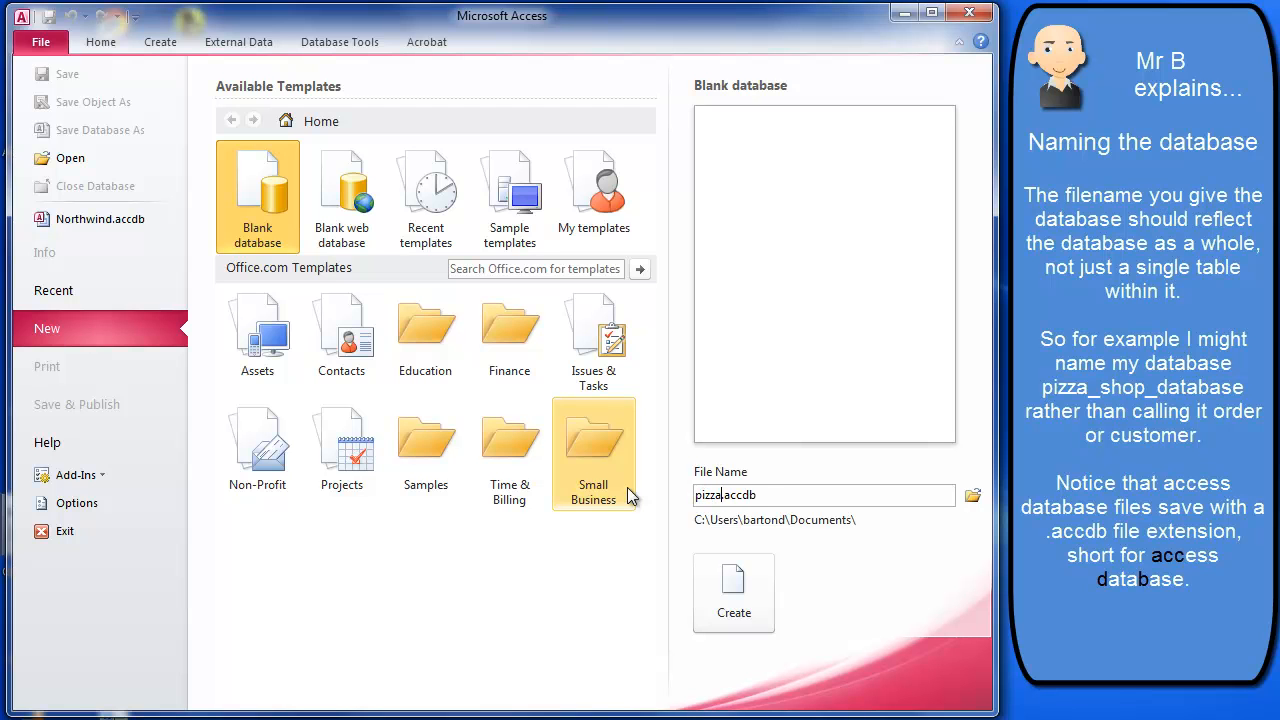
text(_shop)
text(_database)
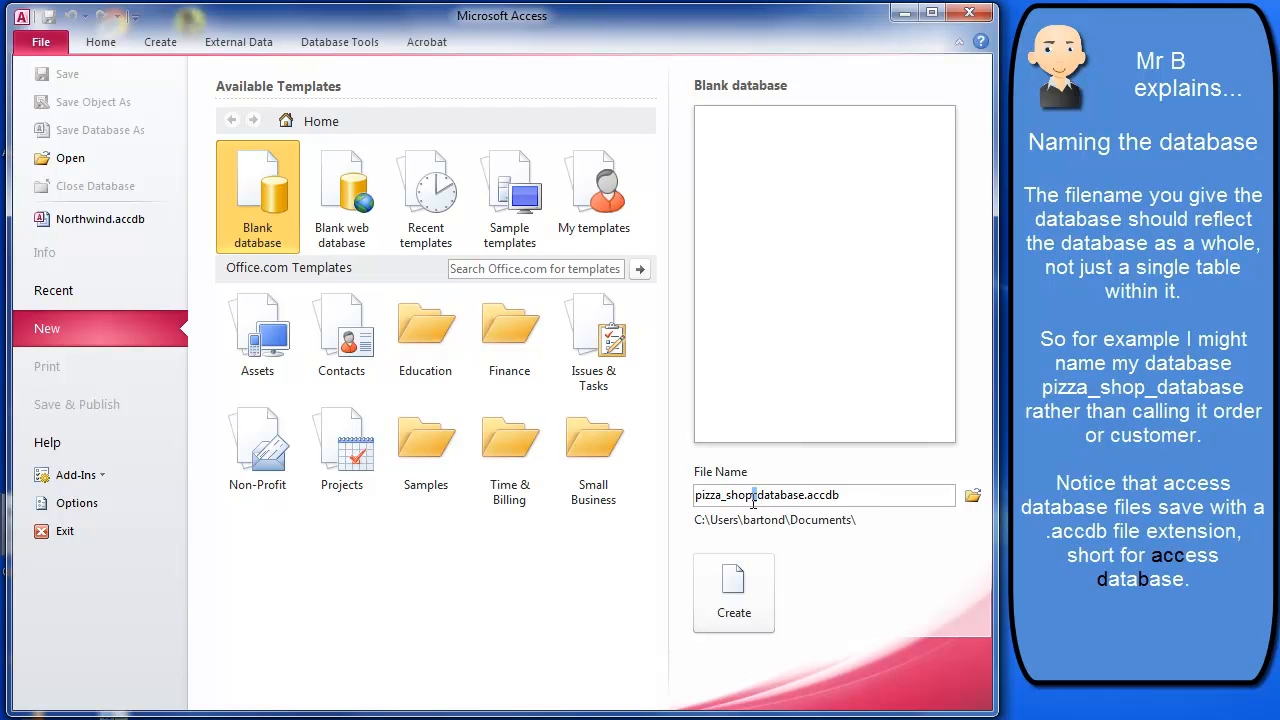
click(858, 495)
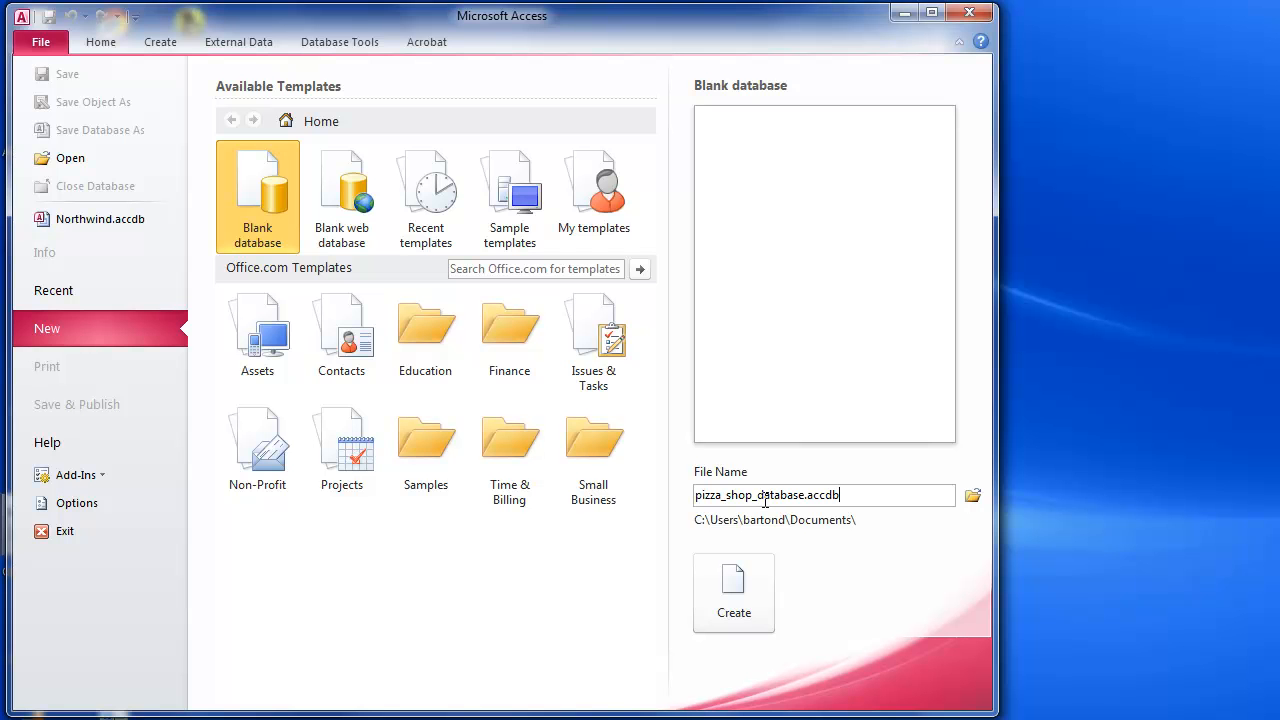
Save the new database in mr_bs_code_academy > Normalisation & Database and create it.
click(972, 495)
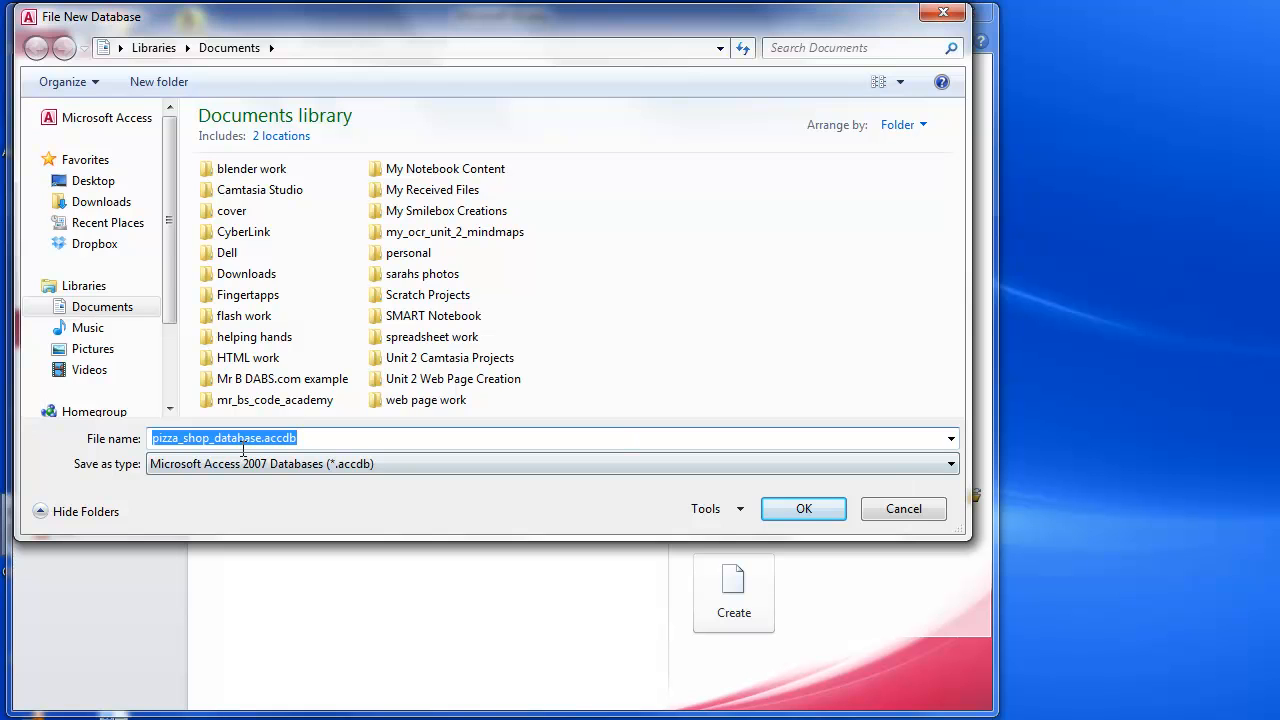
double_click(275, 400)
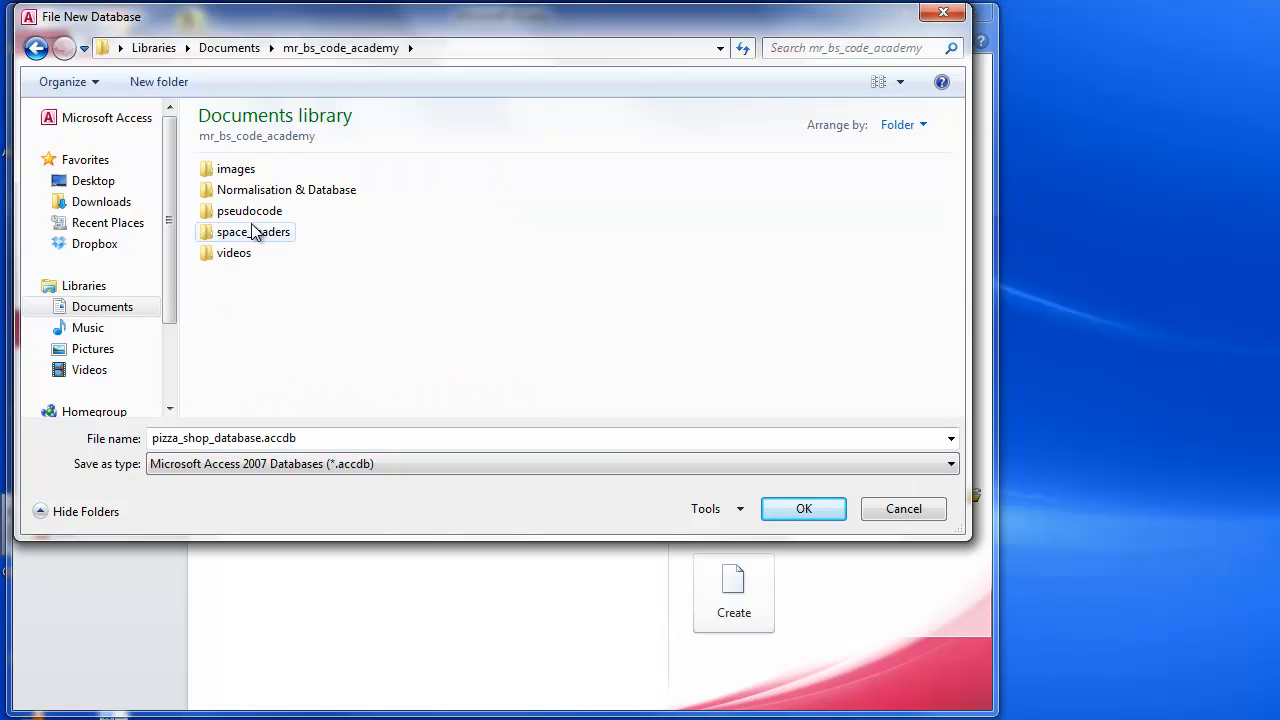
double_click(300, 190)
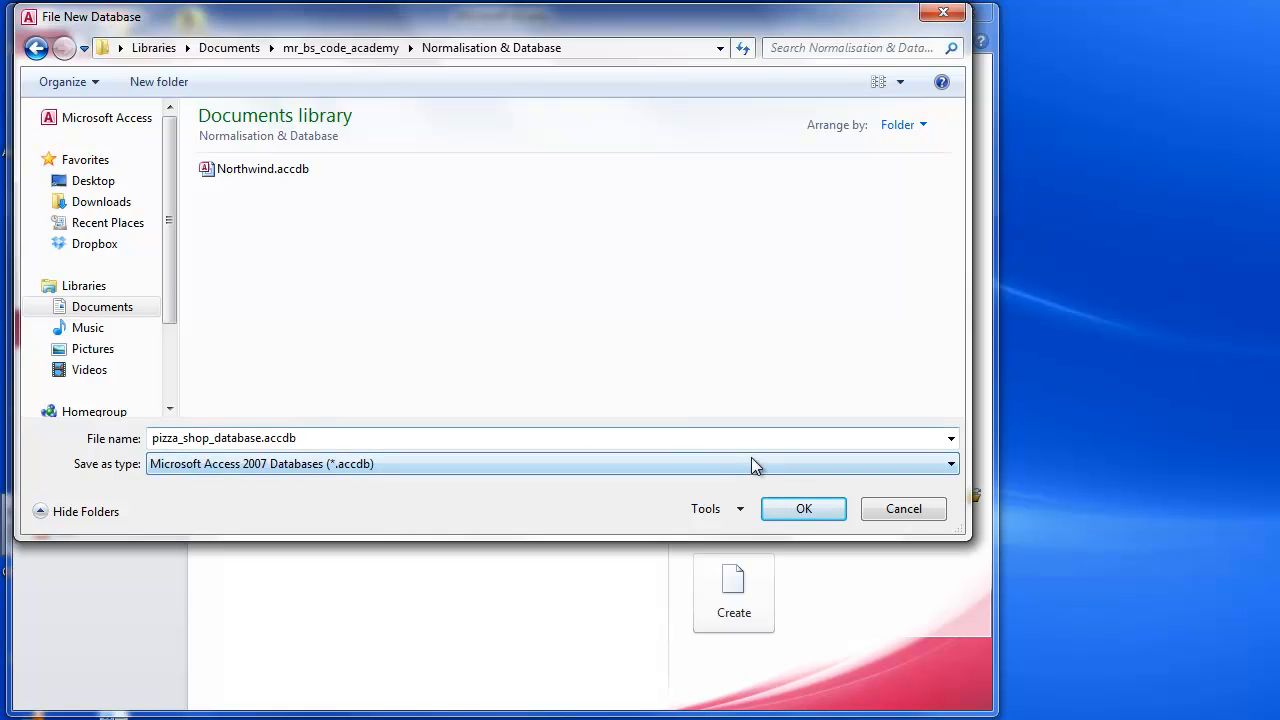
click(811, 509)
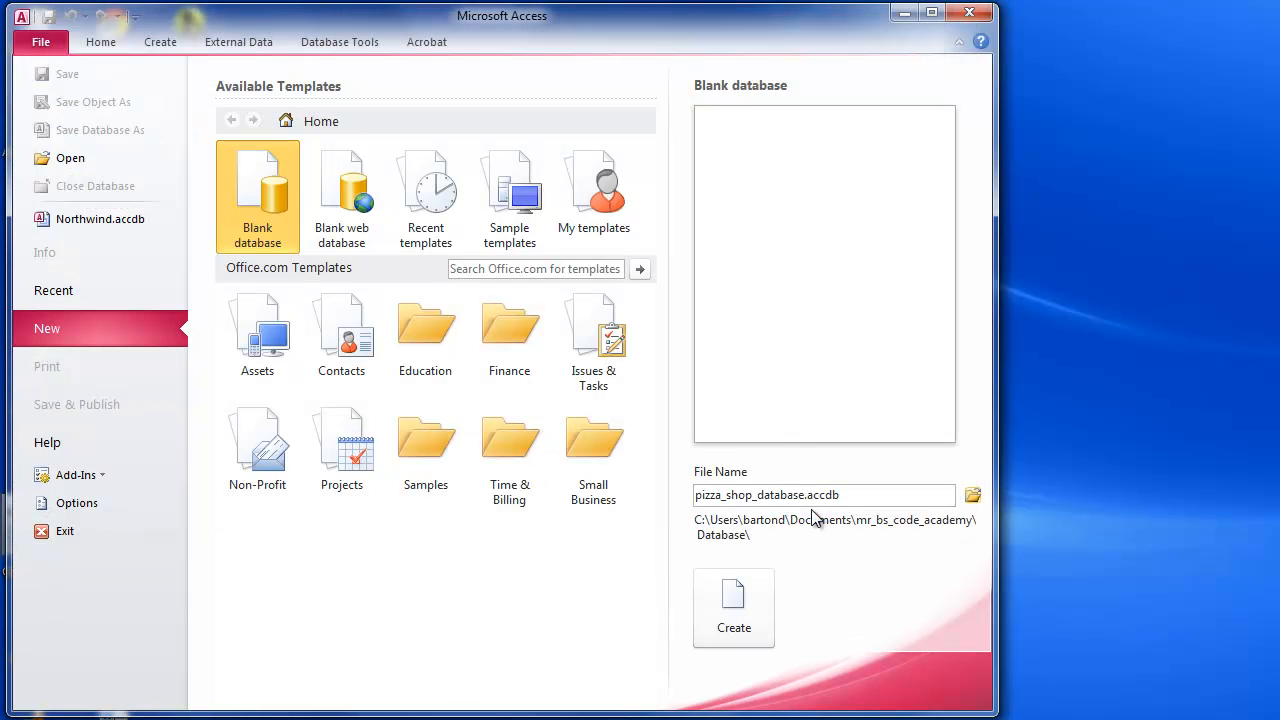
click(737, 609)
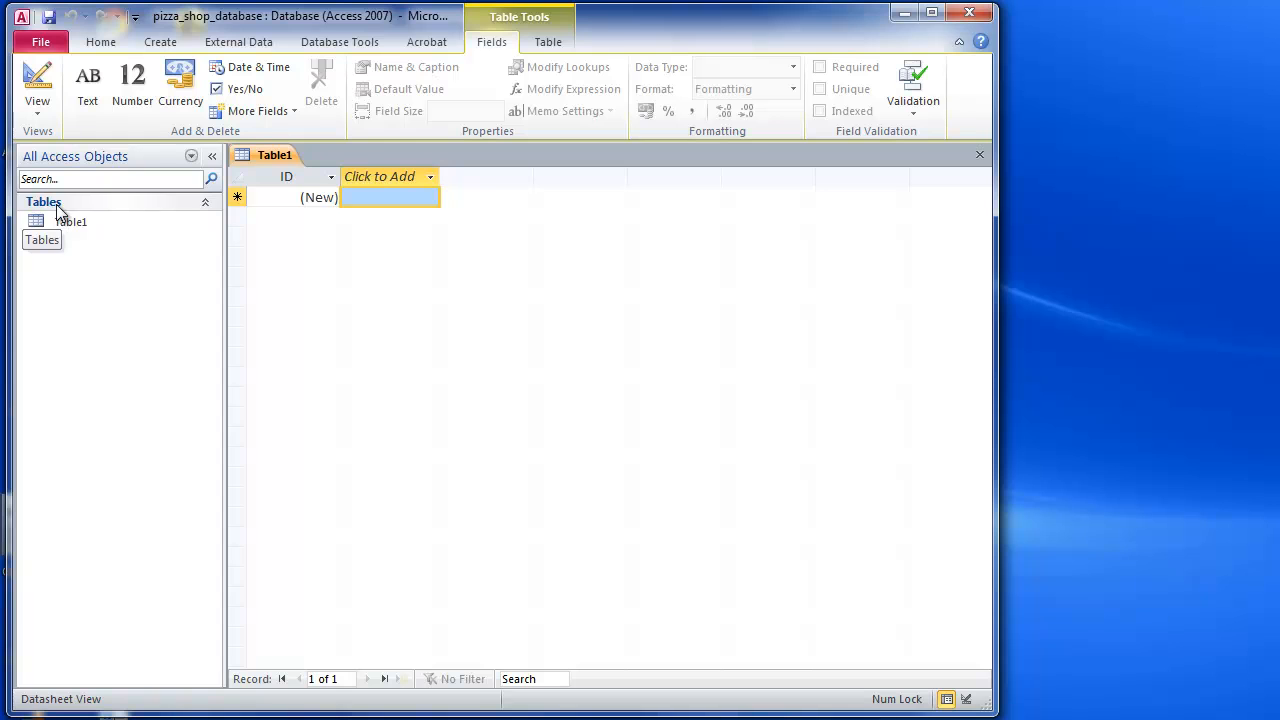
Collapse and expand the Tables group, then select Table1 in the navigation pane.
click(205, 202)
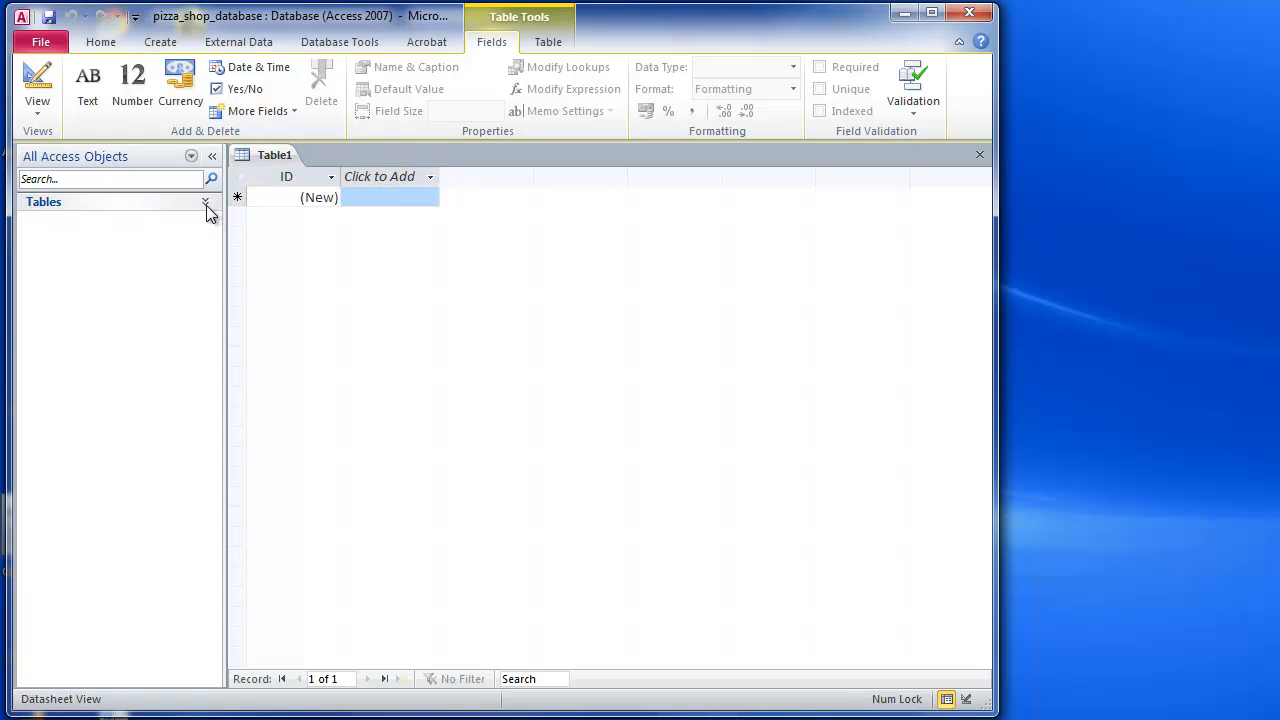
click(205, 203)
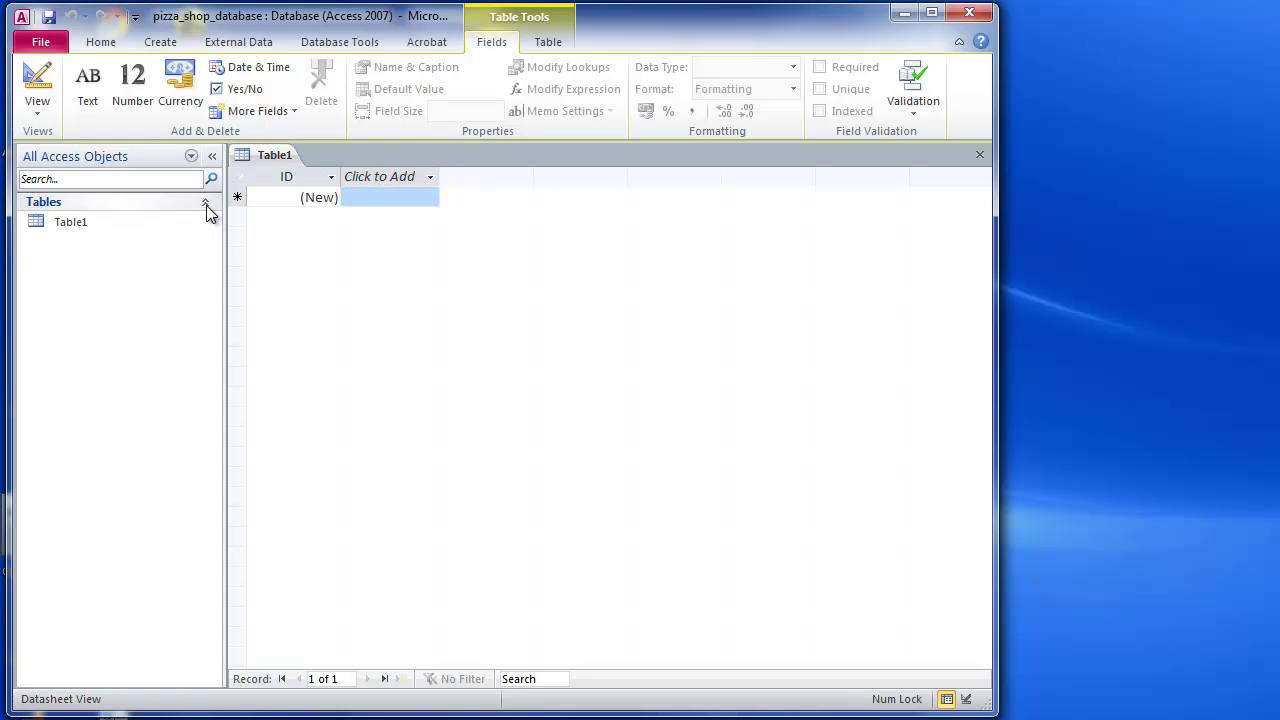
click(90, 224)
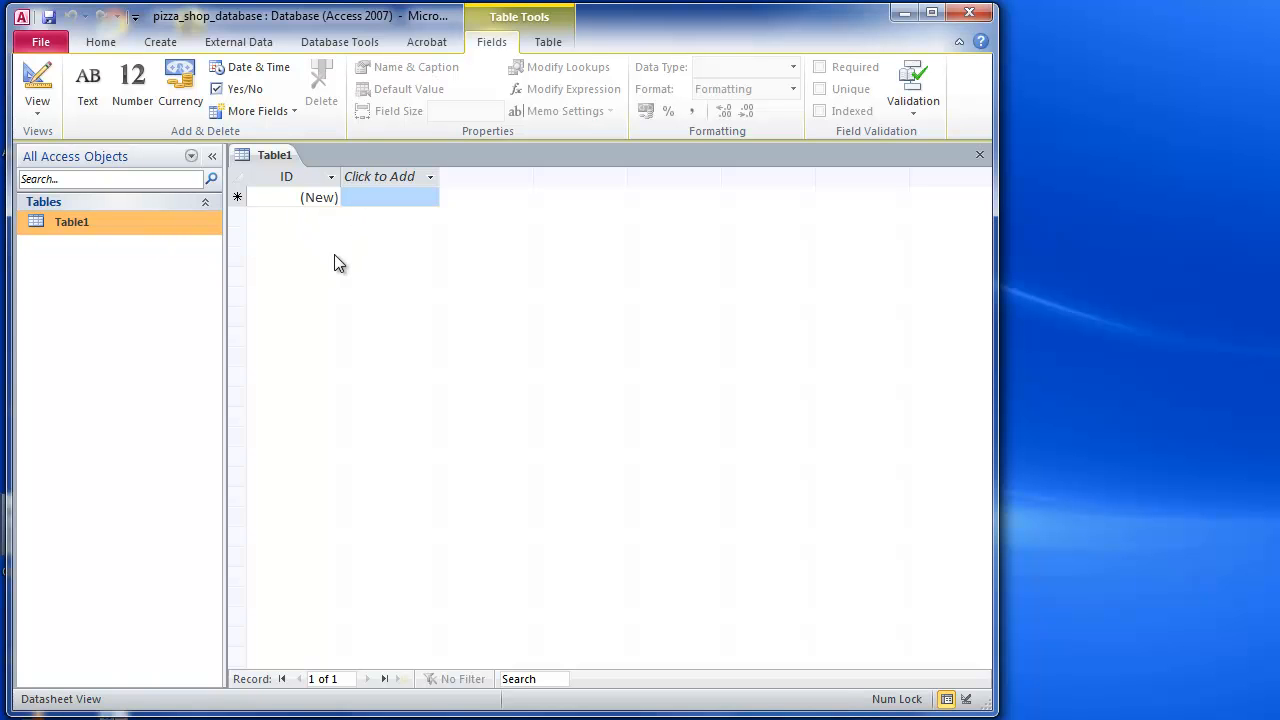
Filter the navigation pane to Tables, then Queries, then back to Tables.
click(190, 156)
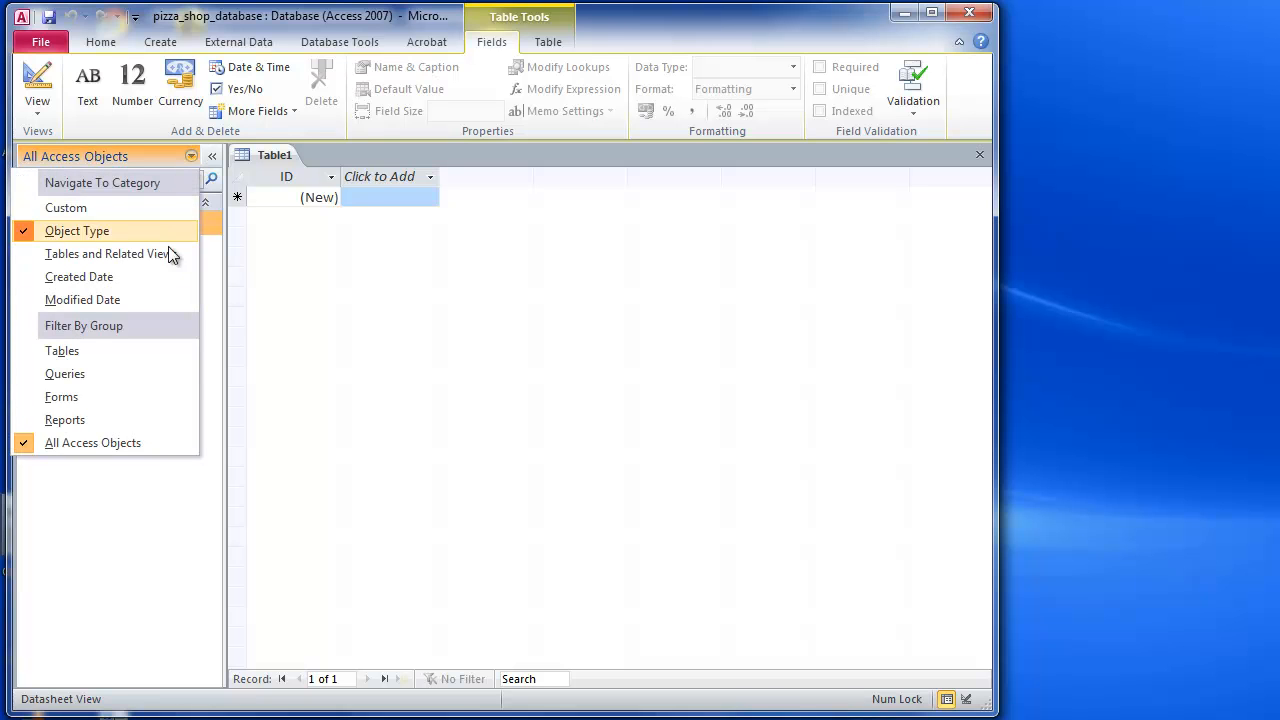
click(118, 354)
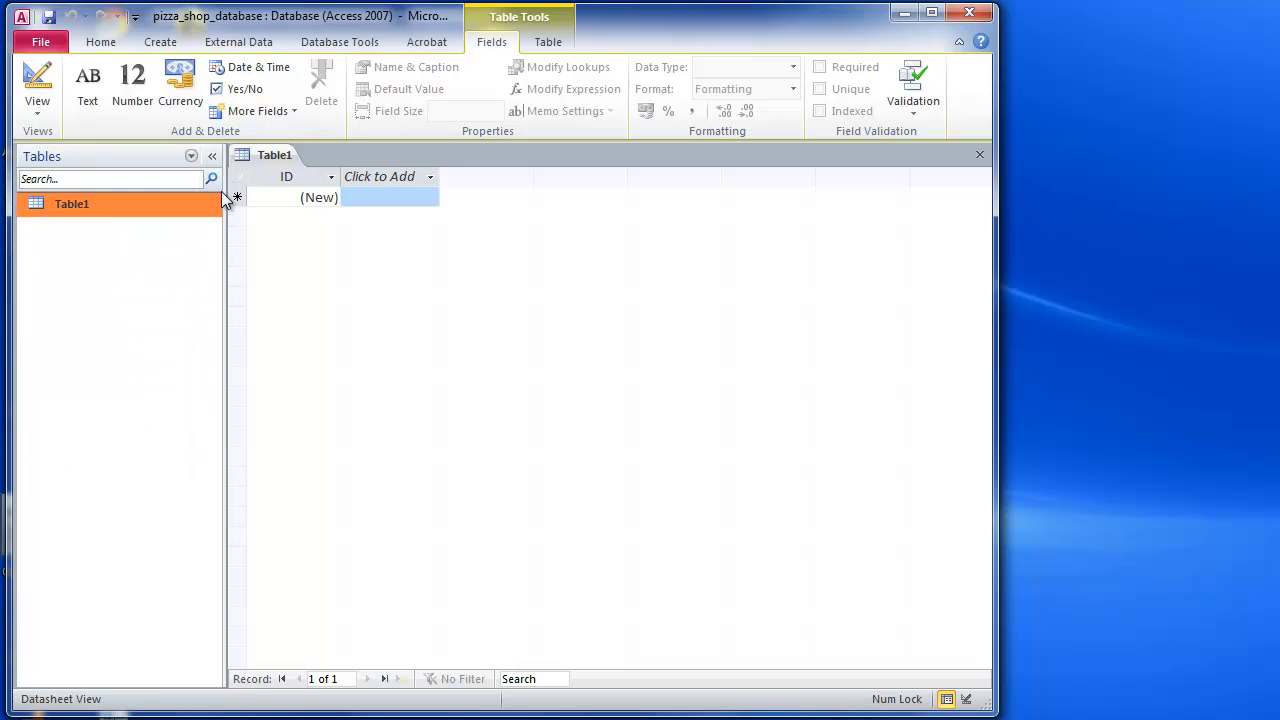
click(194, 154)
click(65, 373)
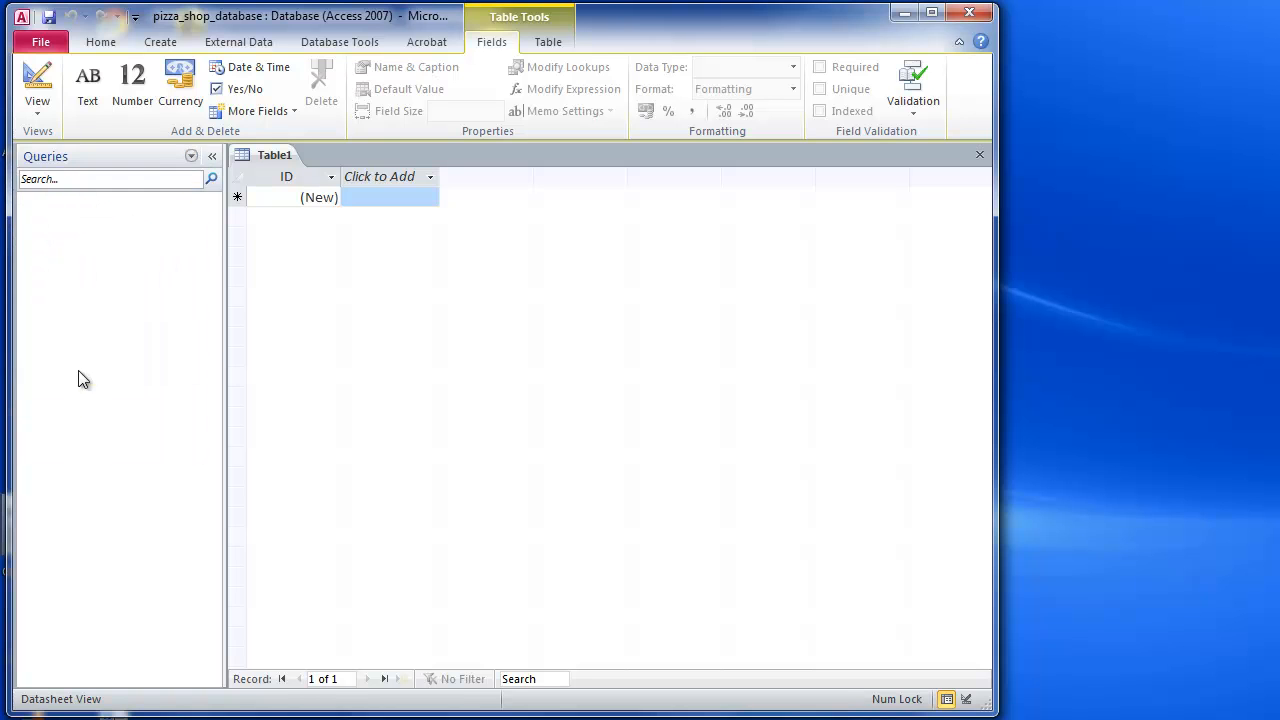
click(191, 159)
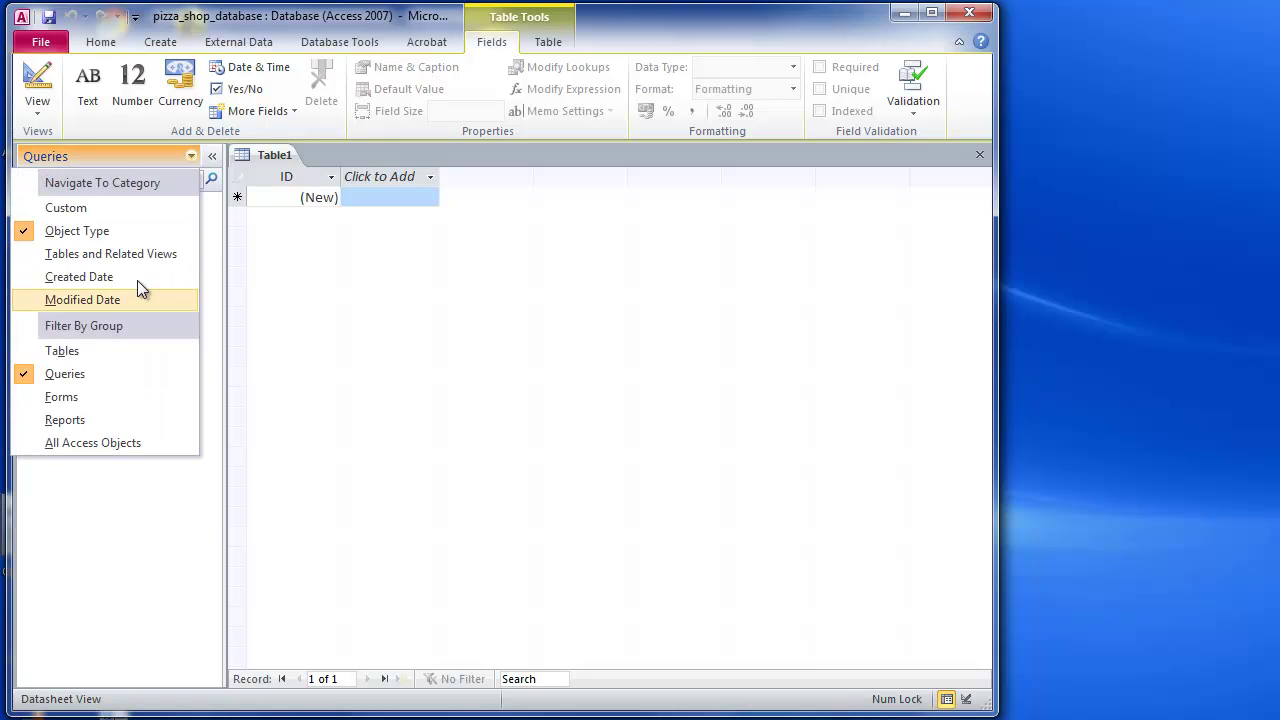
click(95, 353)
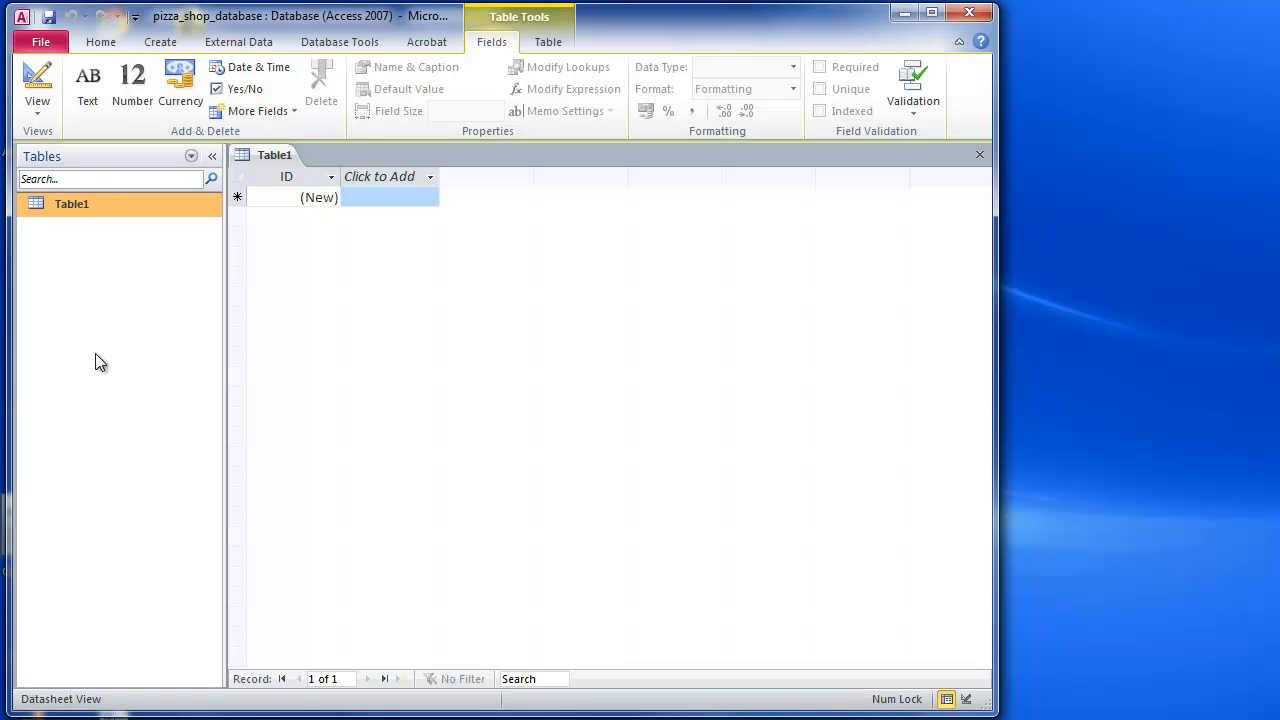
Close pizza_shop_database via File > Close Database and view the Recent list.
click(40, 42)
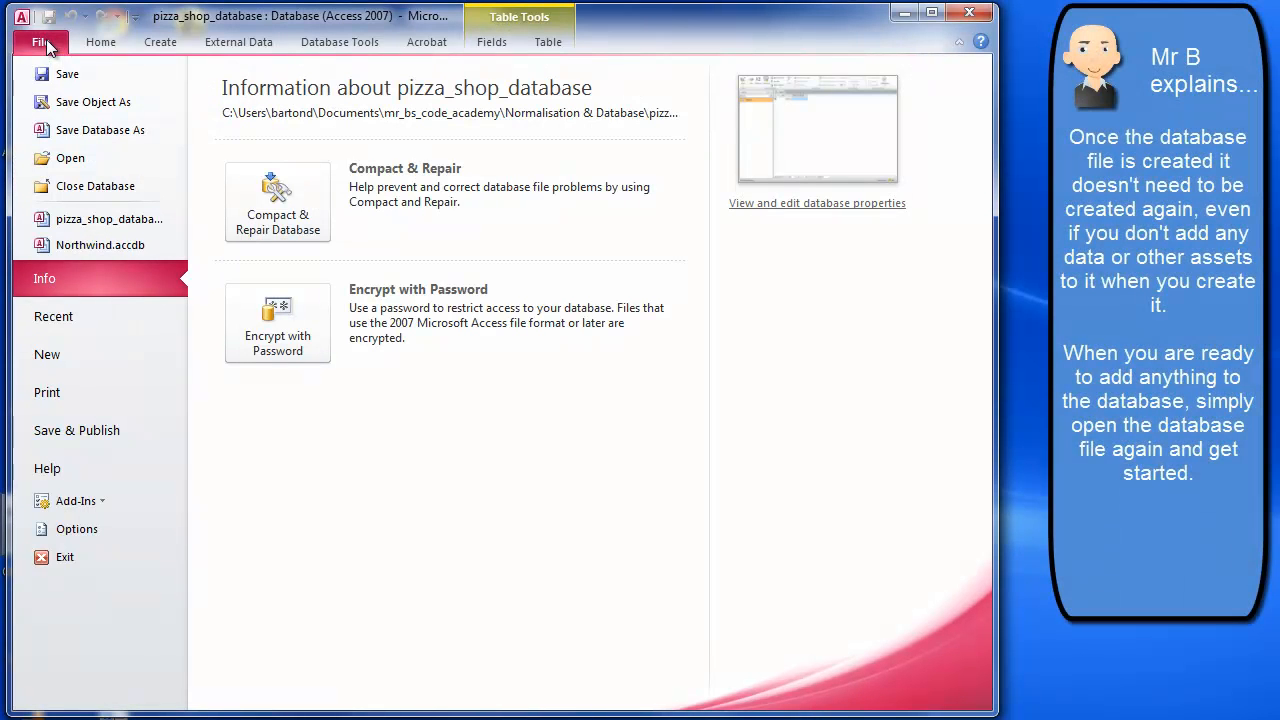
click(95, 186)
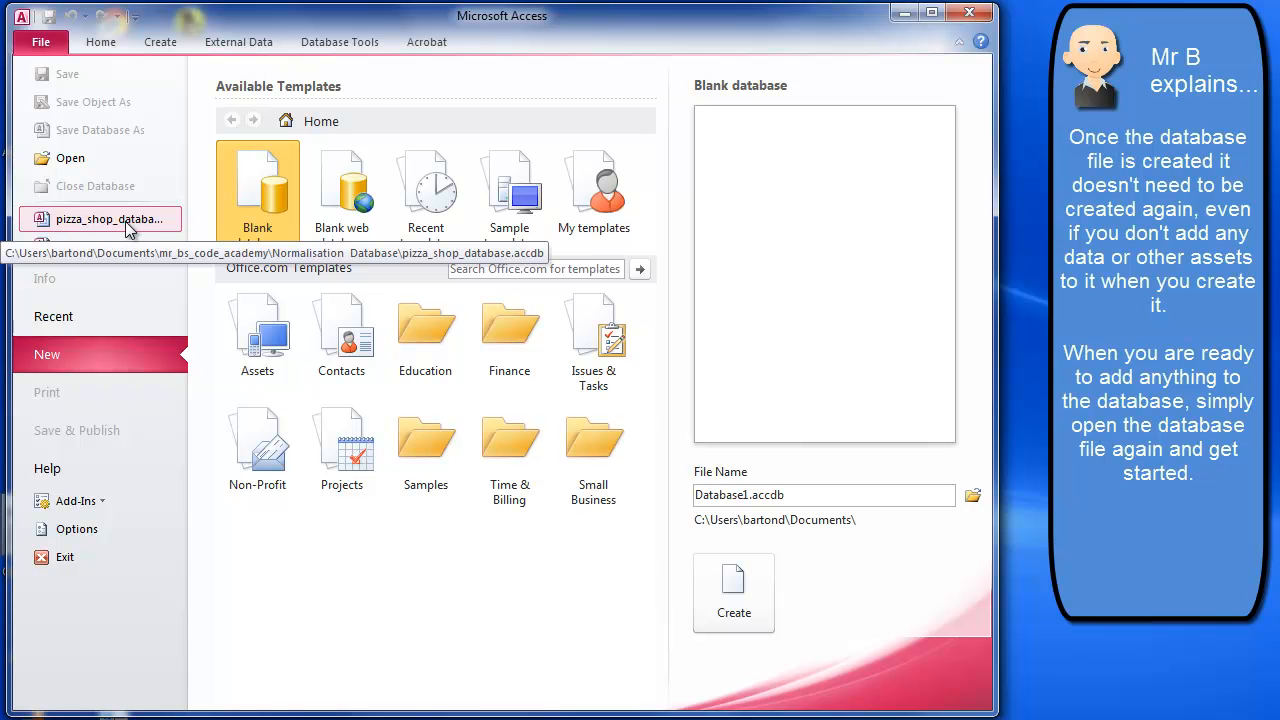
click(70, 320)
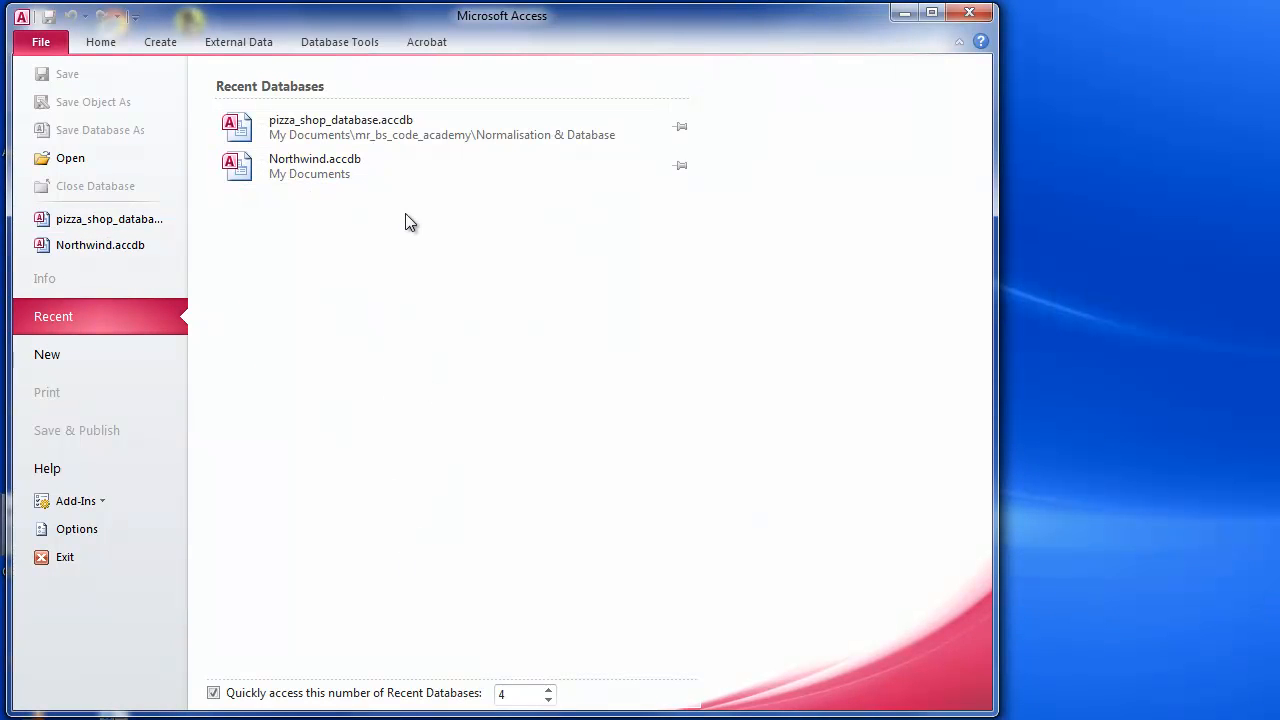
Reopen pizza_shop_database.accdb from mr_bs_code_academy > Normalisation & Database.
click(70, 157)
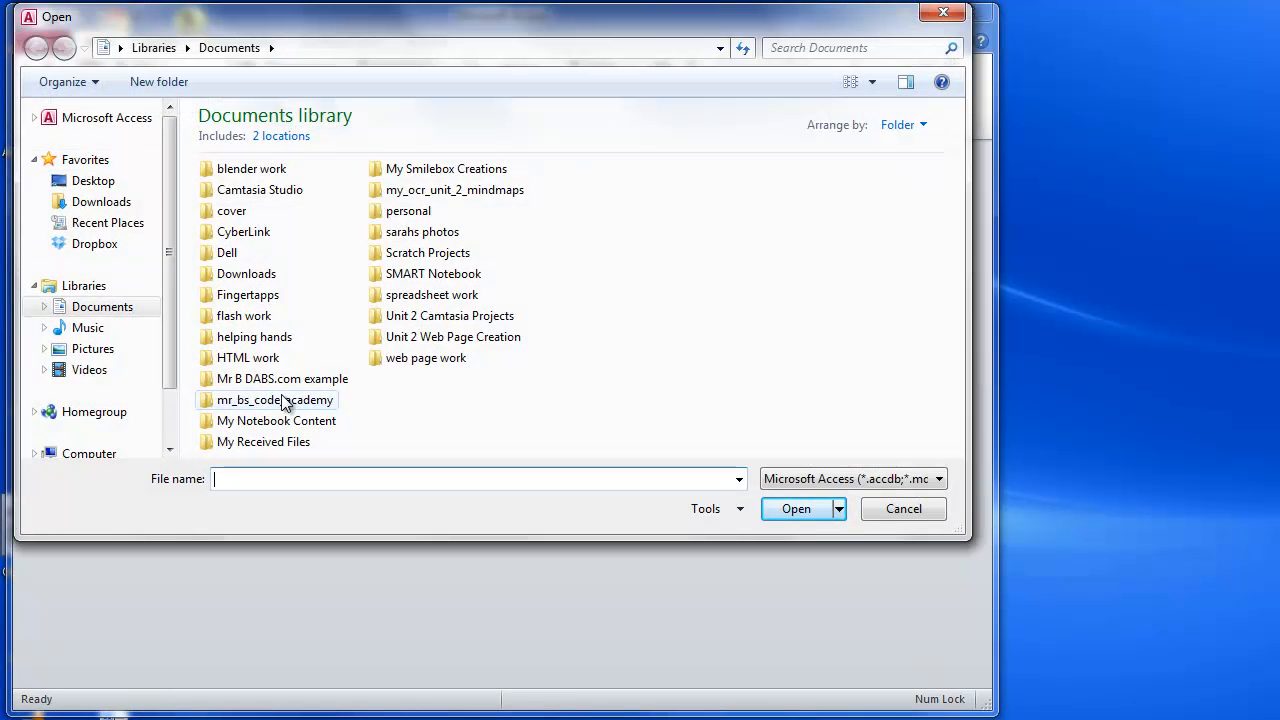
double_click(275, 400)
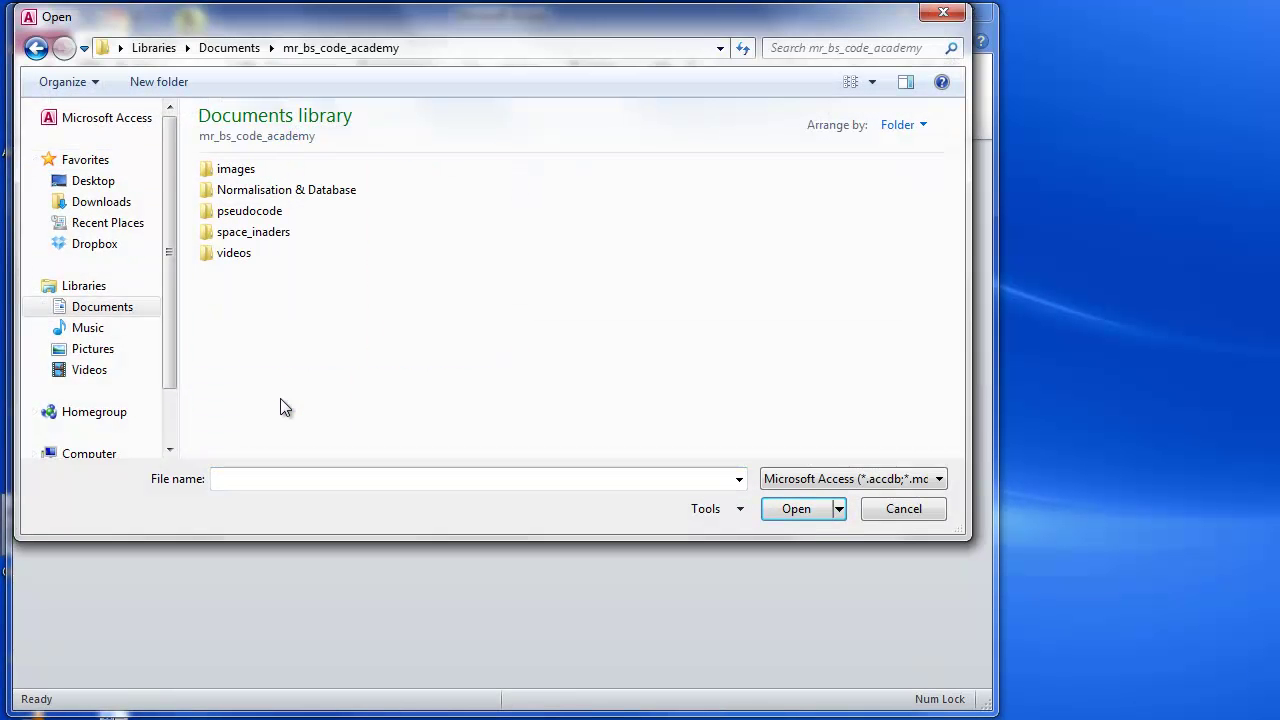
double_click(284, 195)
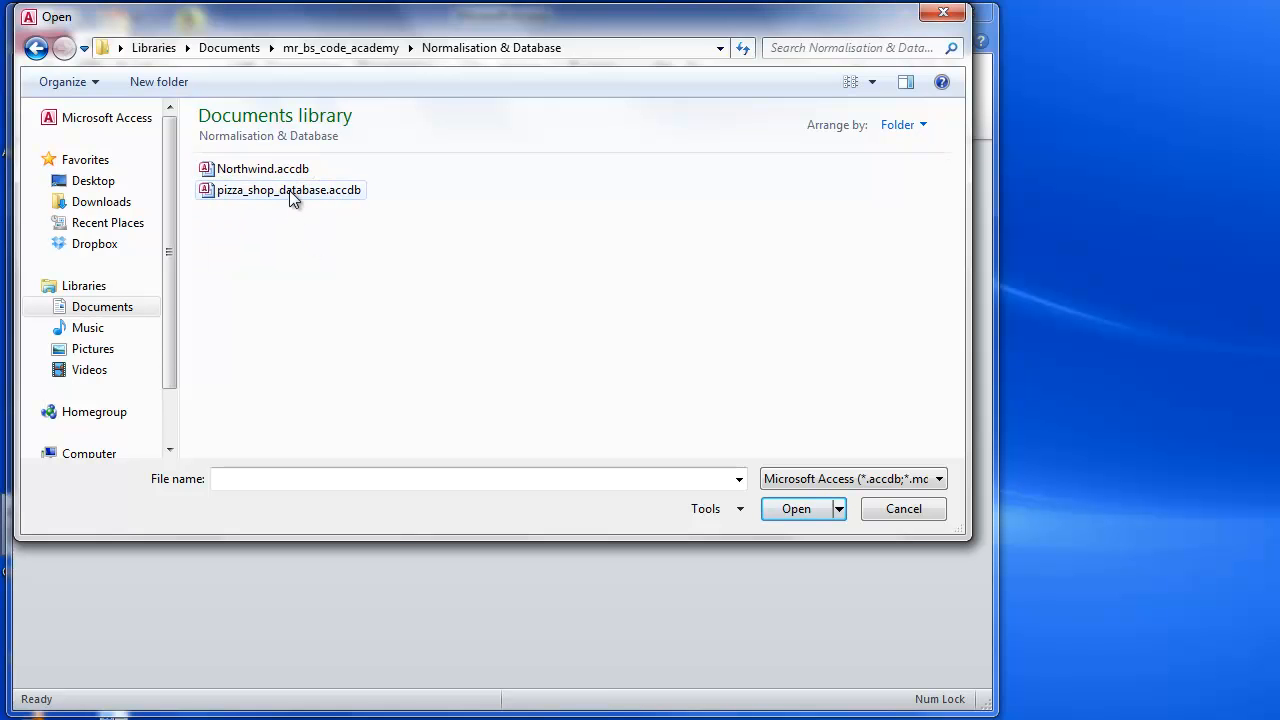
double_click(294, 198)
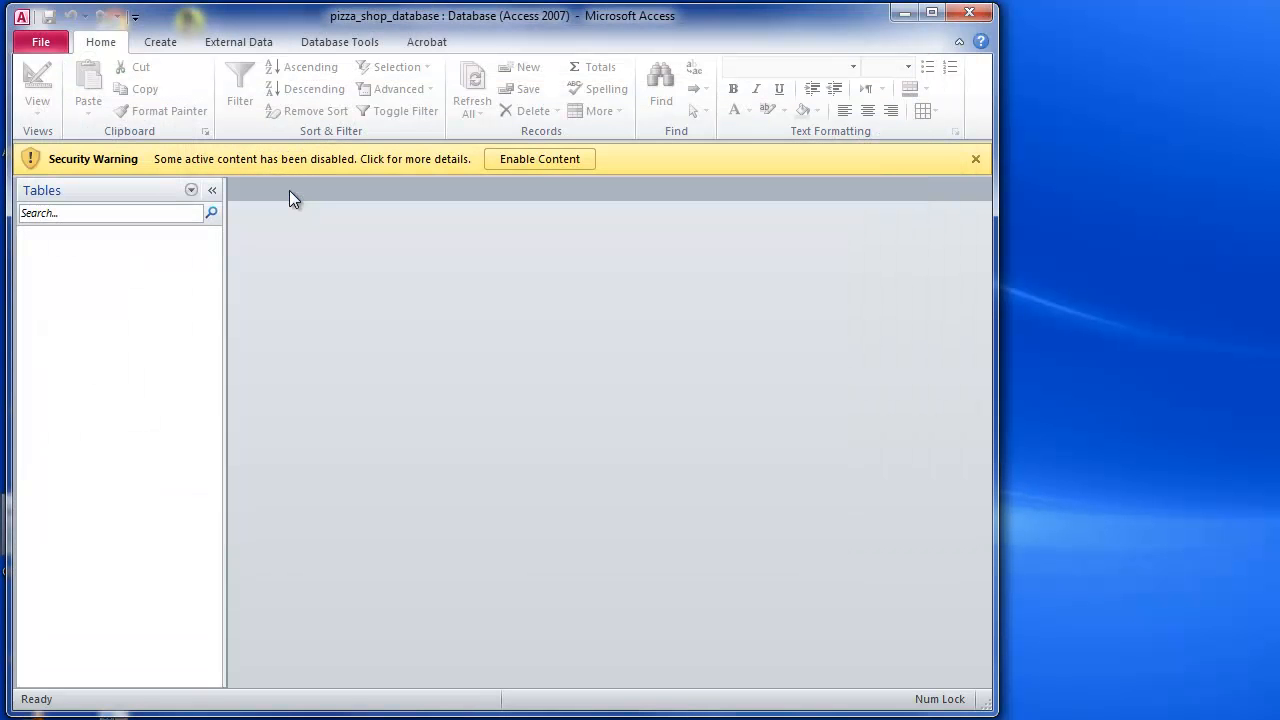
Enable the security-warning content and keep the navigation pane filtered to Tables.
click(553, 158)
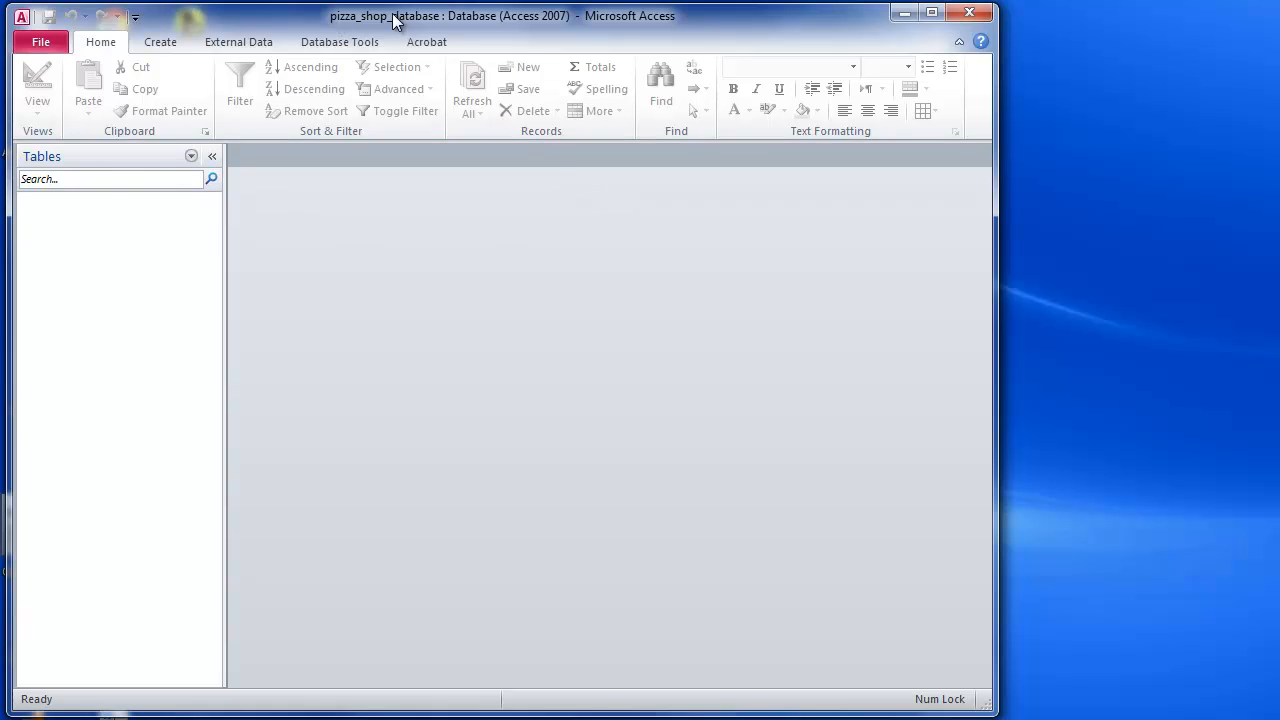
click(120, 155)
click(95, 346)
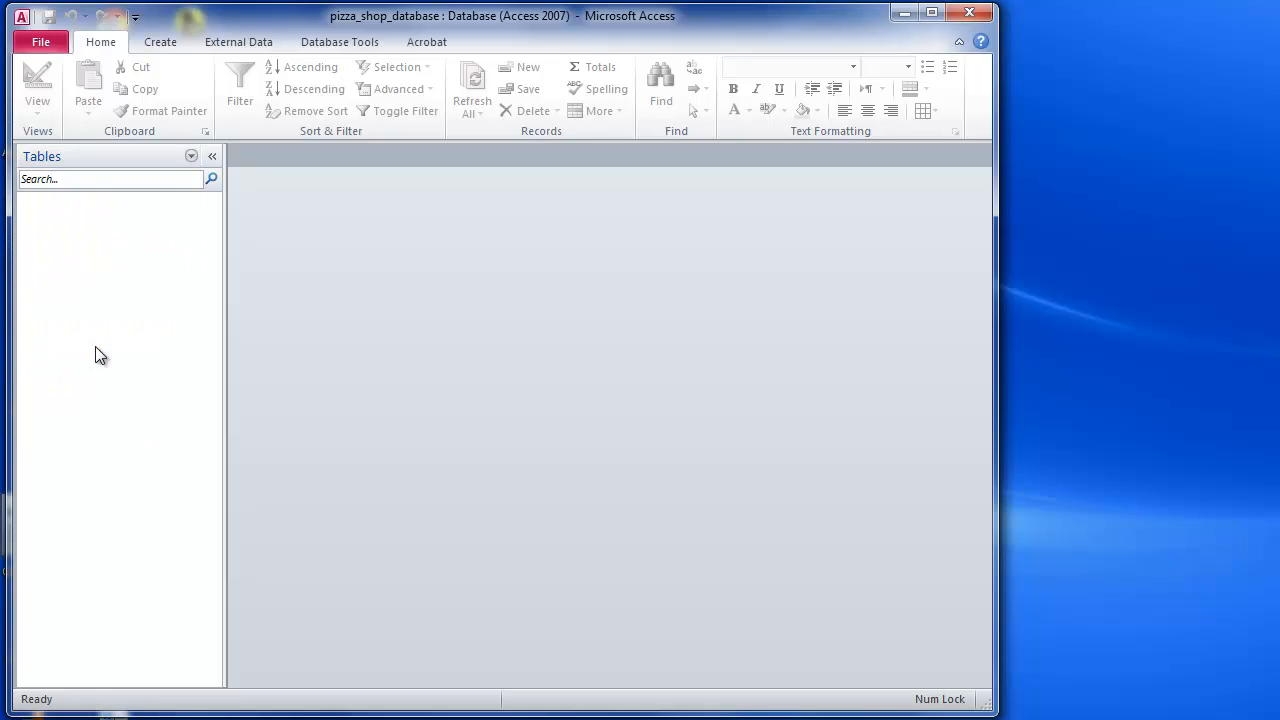